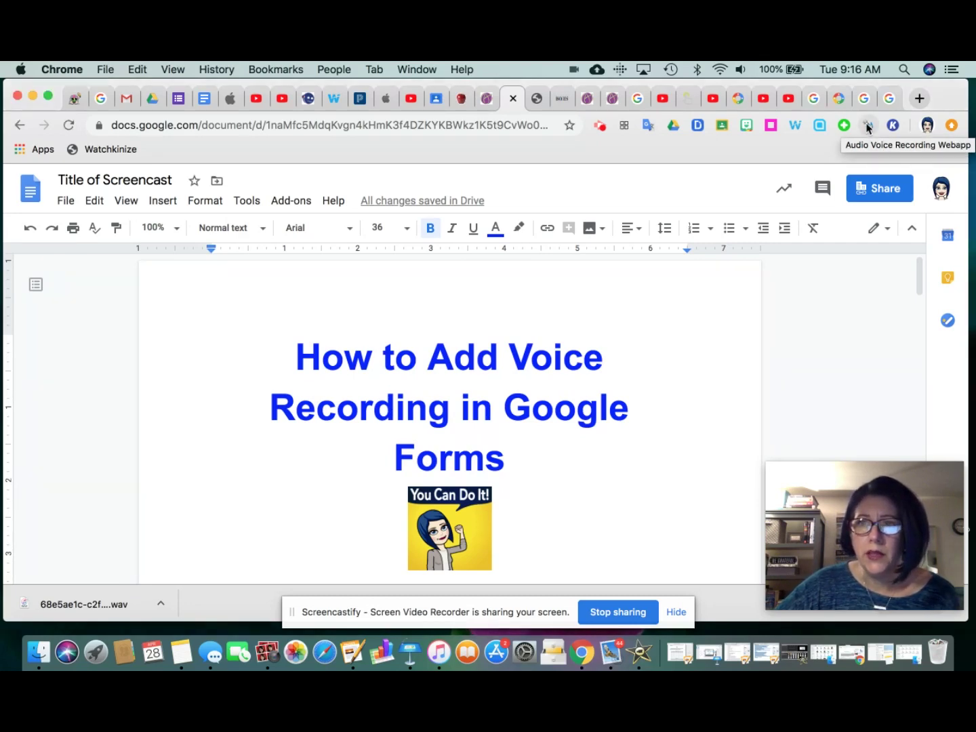
- Record a 7-second voice question in the online voice recorder
left_click(868, 126)
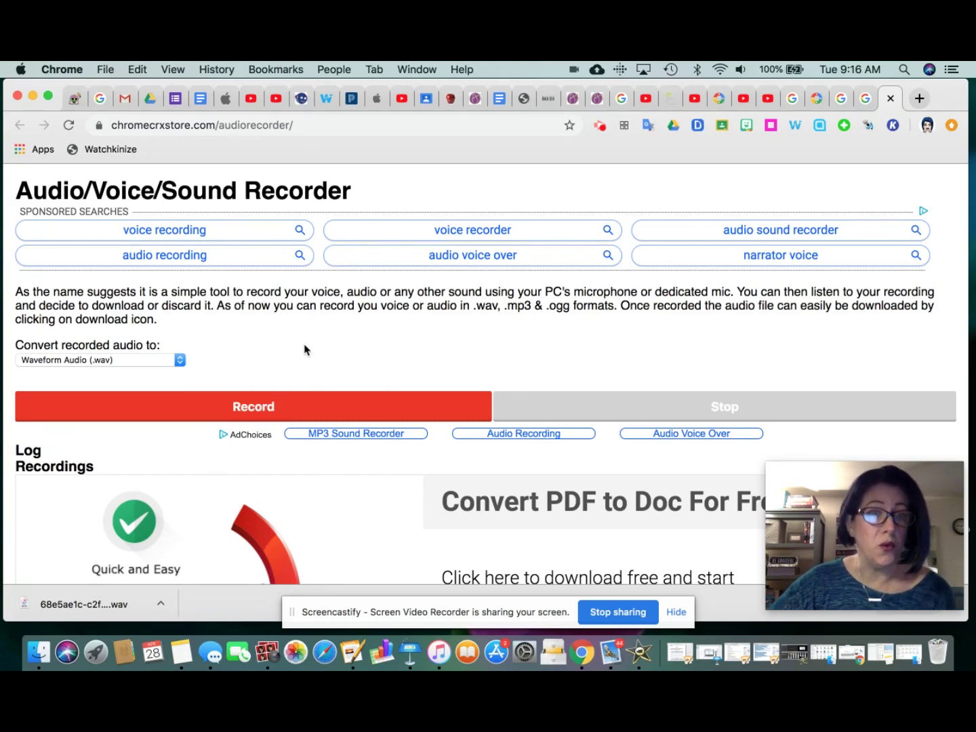
left_click(261, 407)
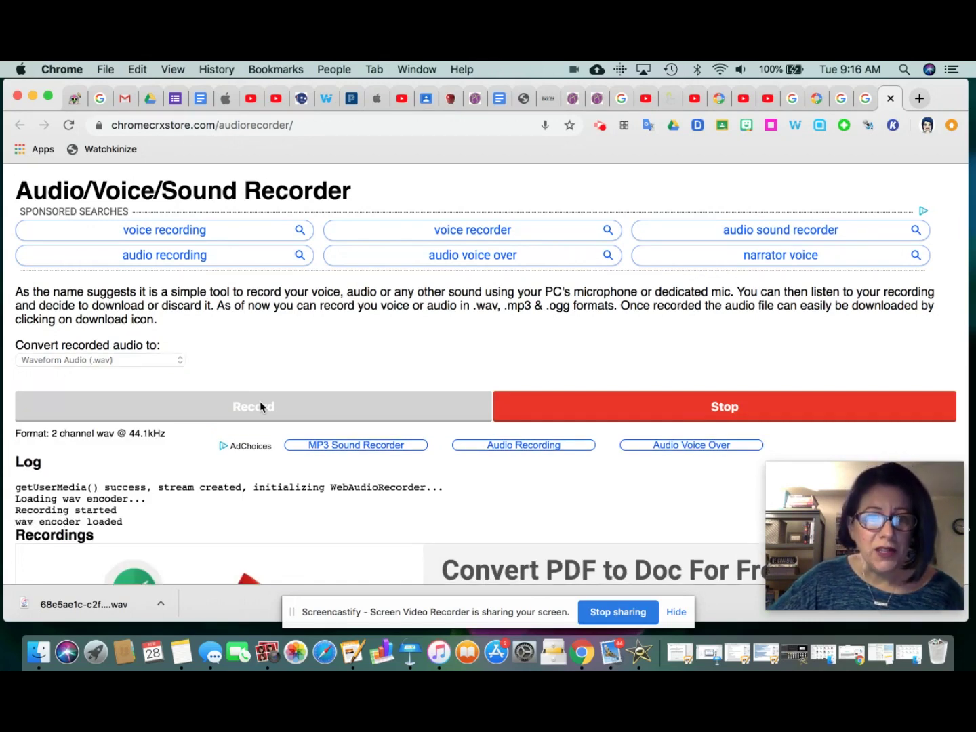
left_click(722, 409)
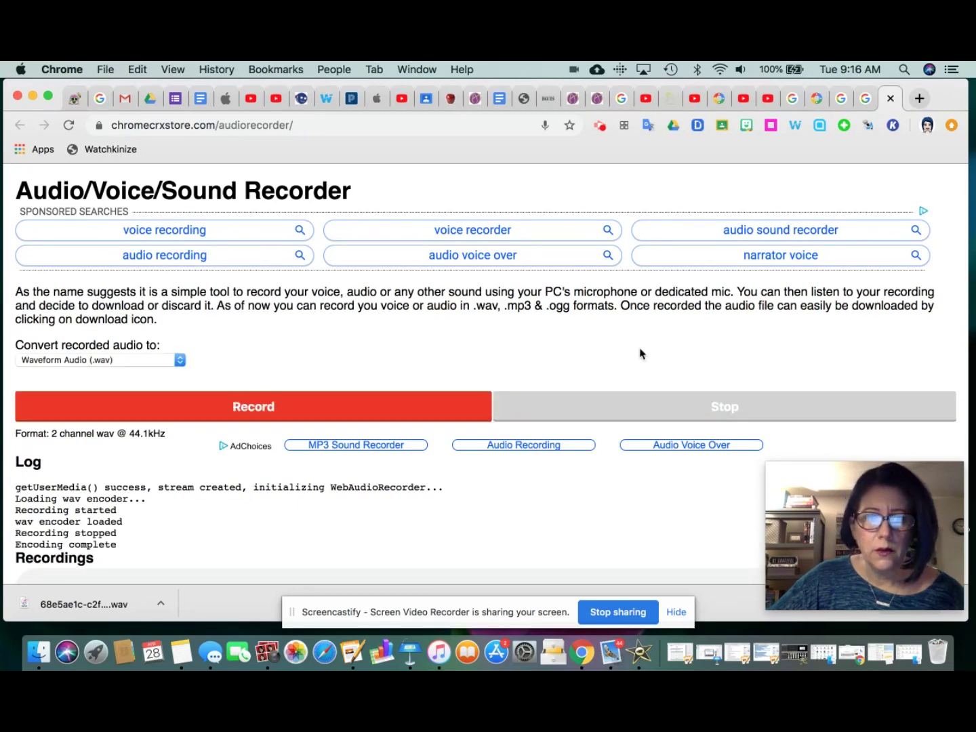
- Download the finished recording as a WAV file and bring up the download's options
scroll(641, 353, "down", 5)
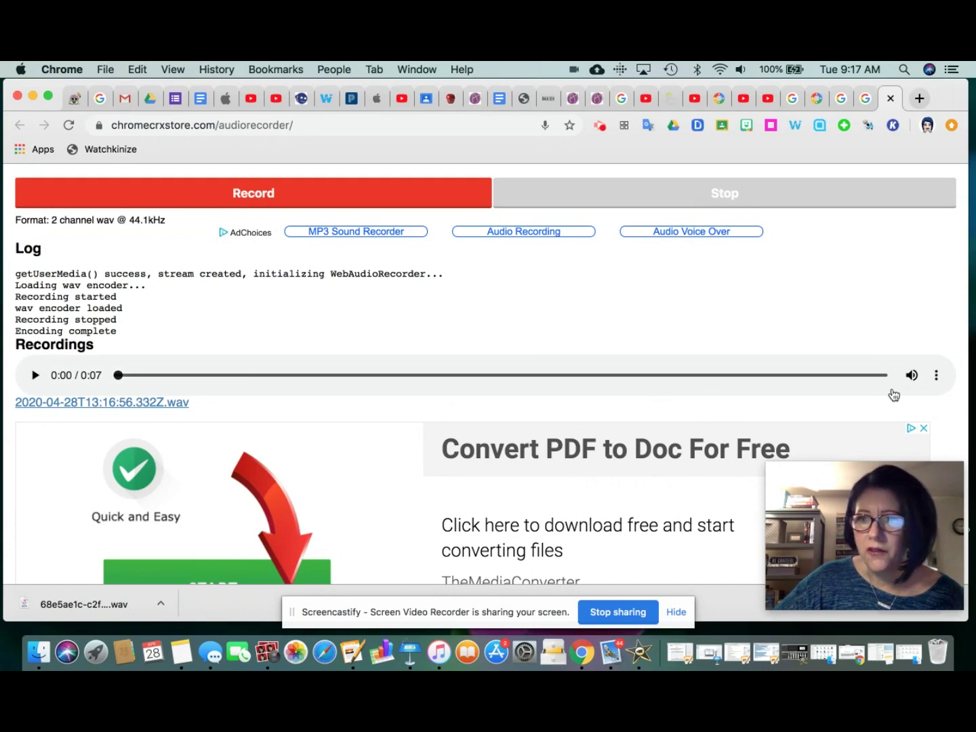
left_click(937, 379)
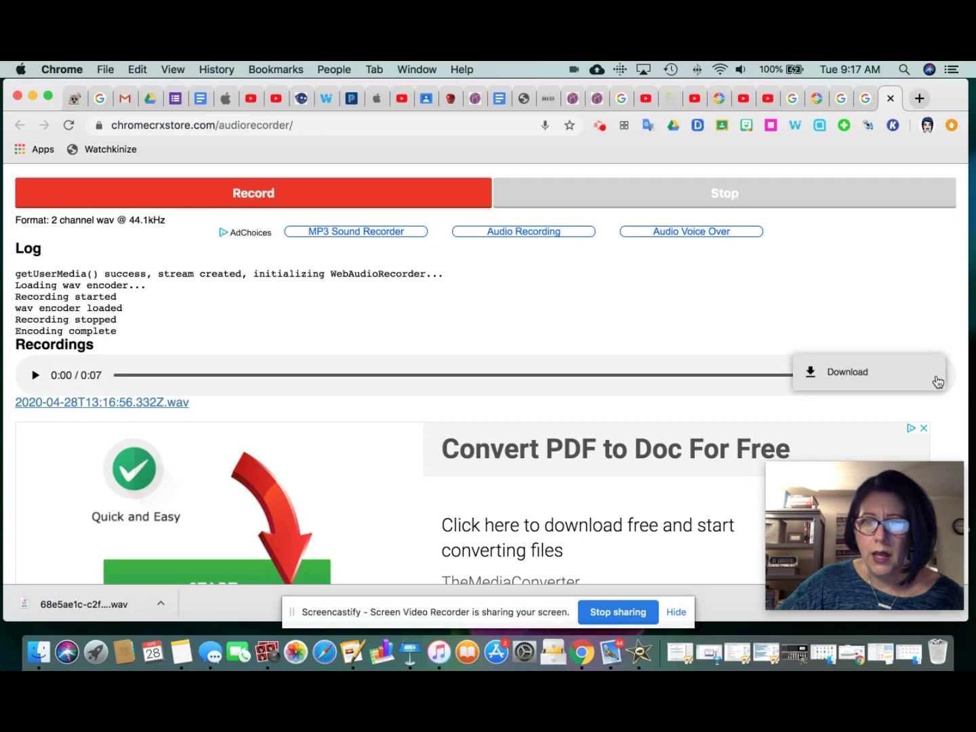
left_click(855, 376)
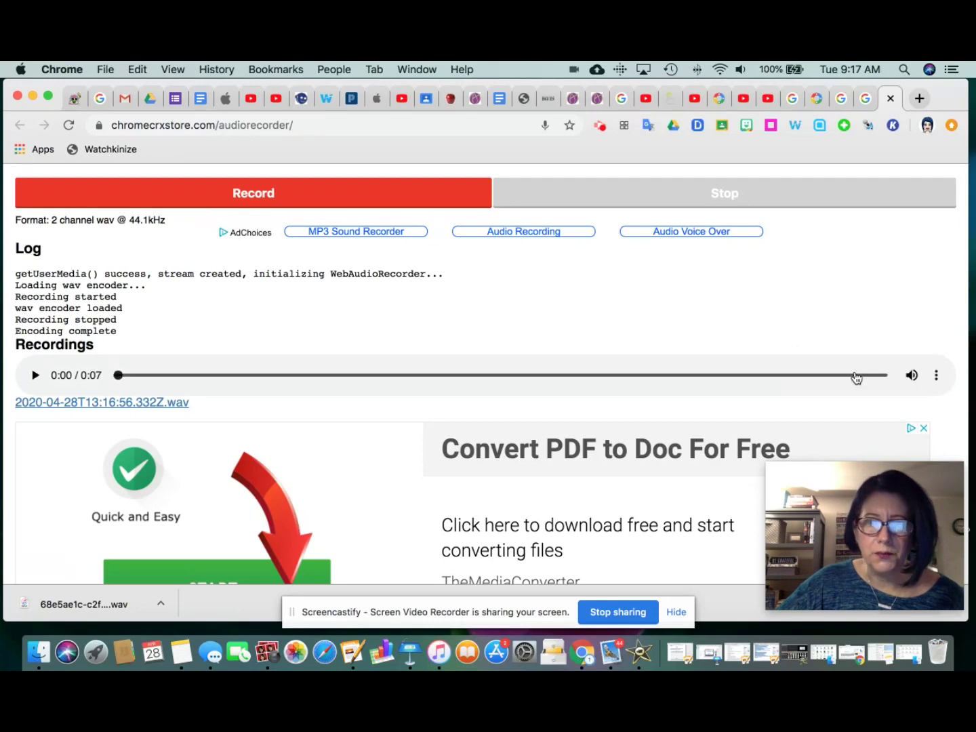
left_click(161, 605)
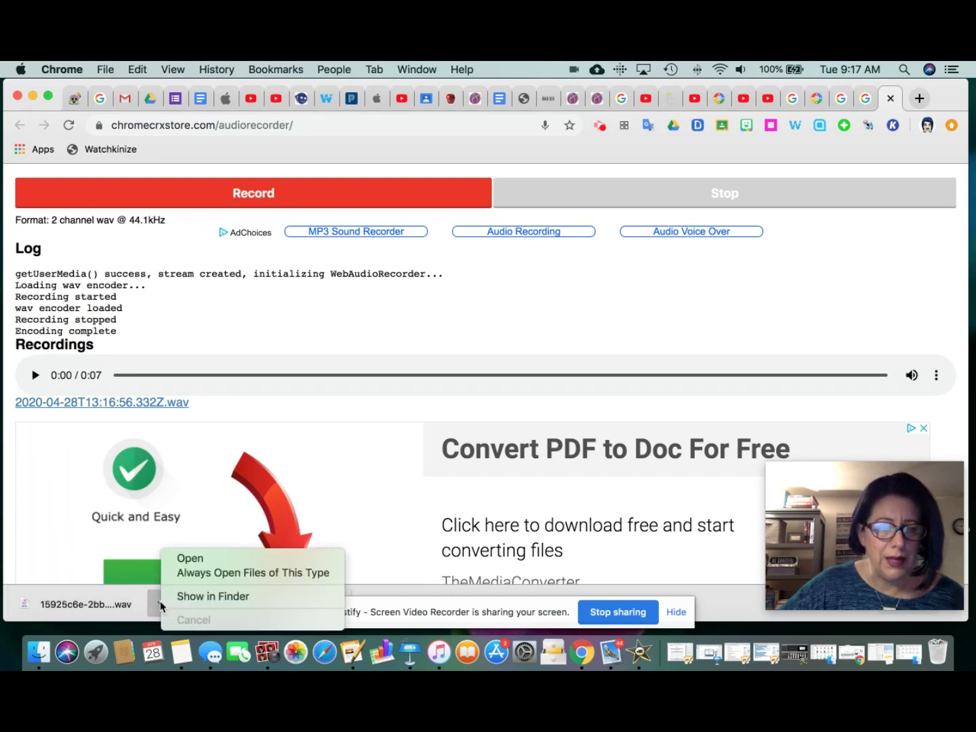
- Rename the downloaded recording in Finder to question1a.wav, since question1 was taken, and copy it
left_click(208, 596)
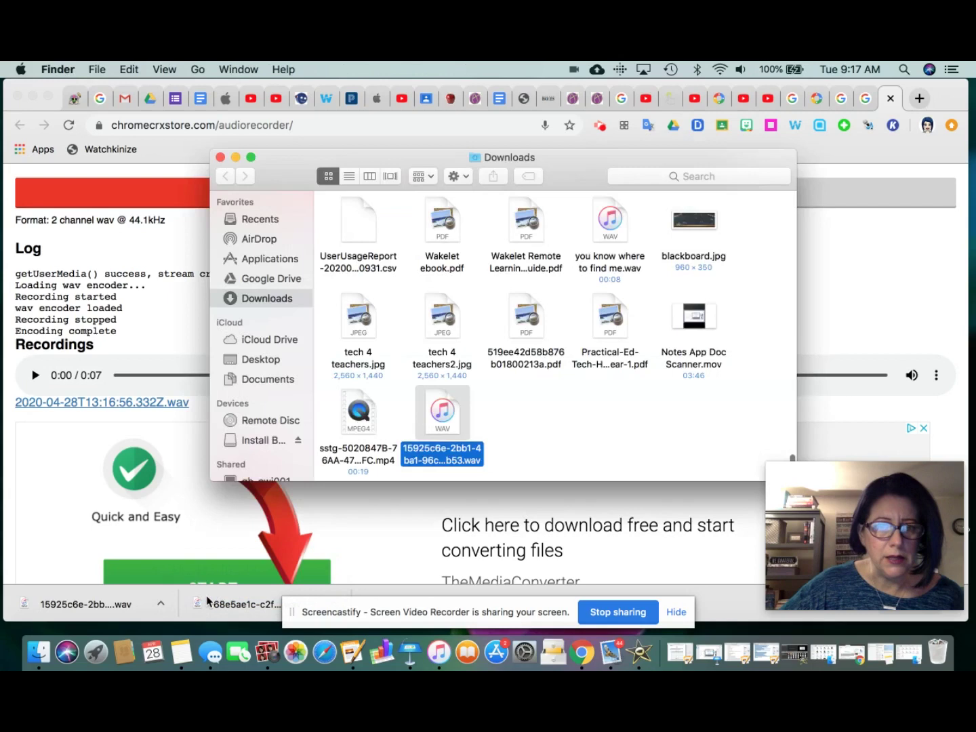
left_click(438, 461)
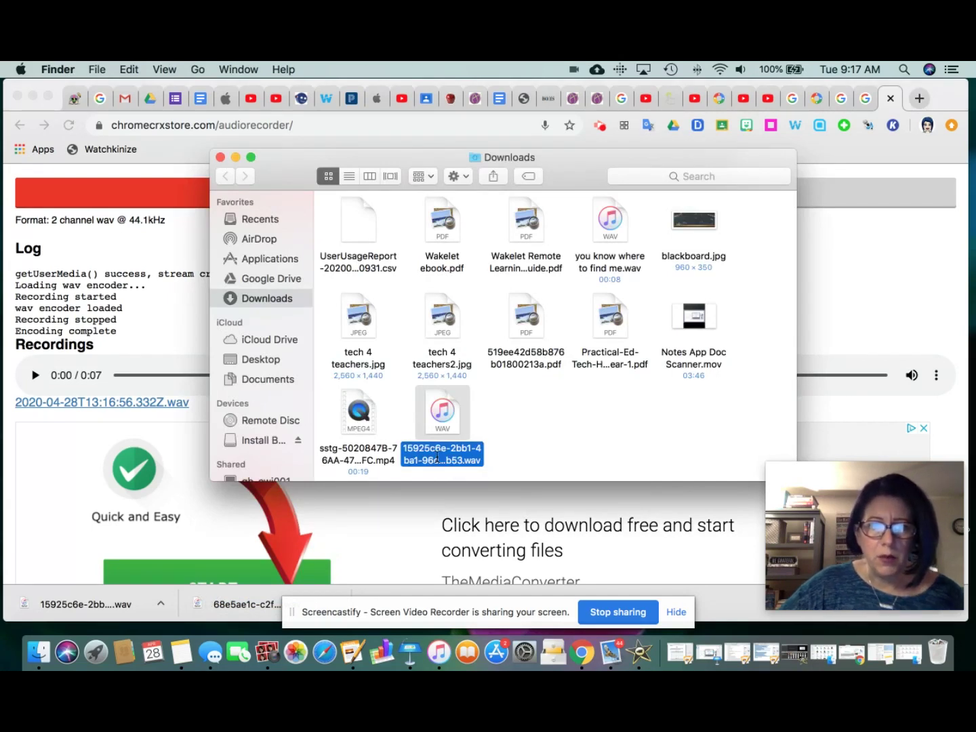
type("question")
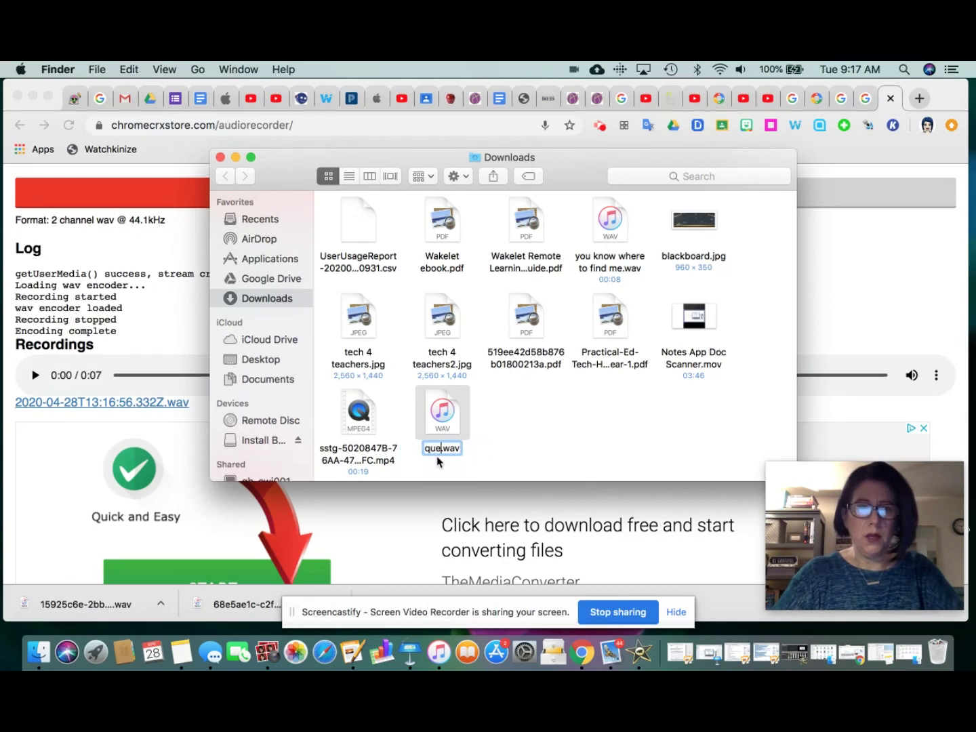
type("1")
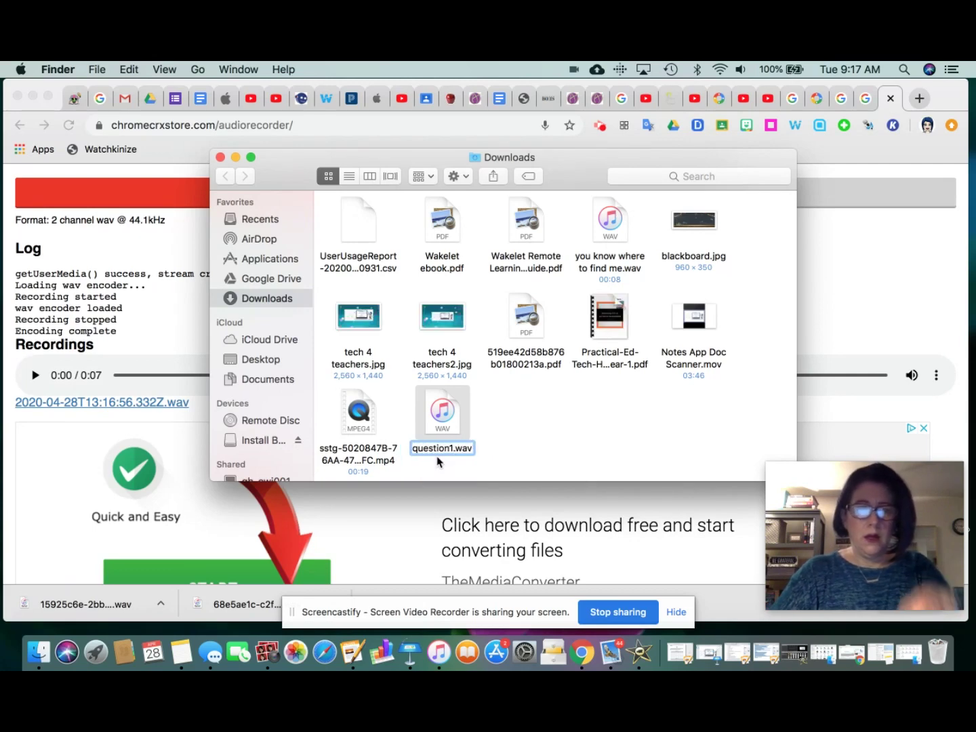
key("Return")
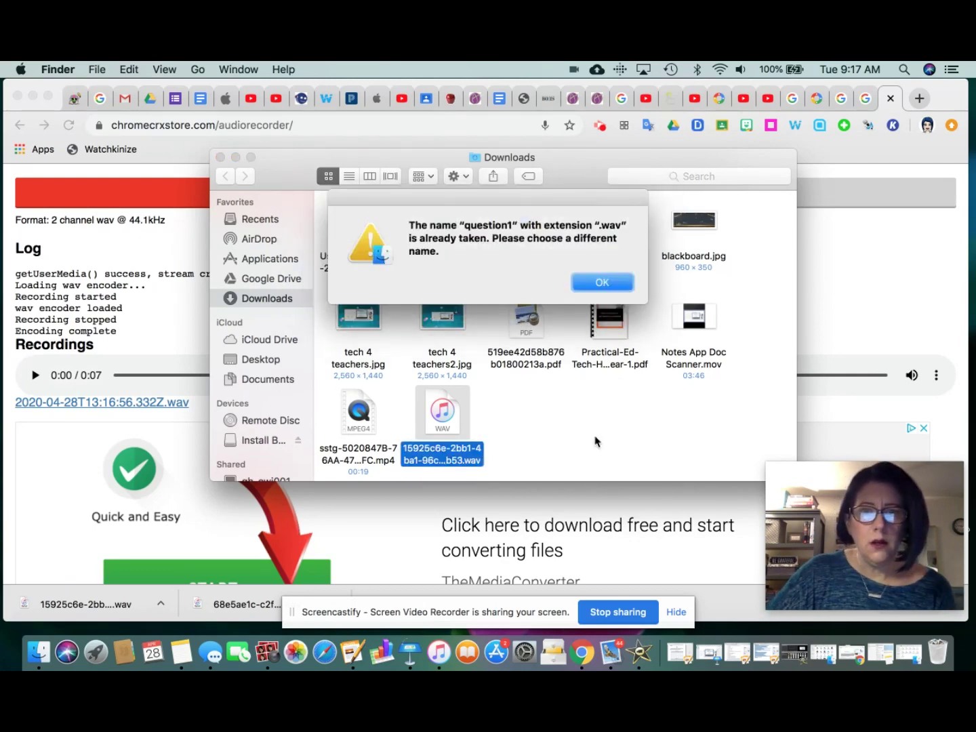
left_click(603, 283)
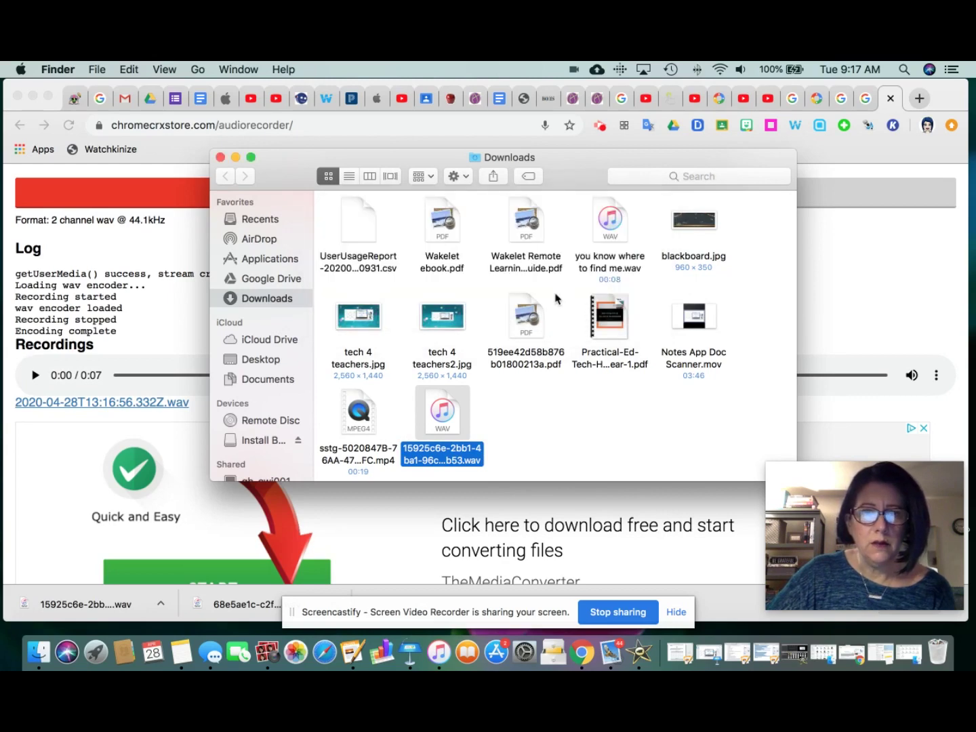
left_click(441, 452)
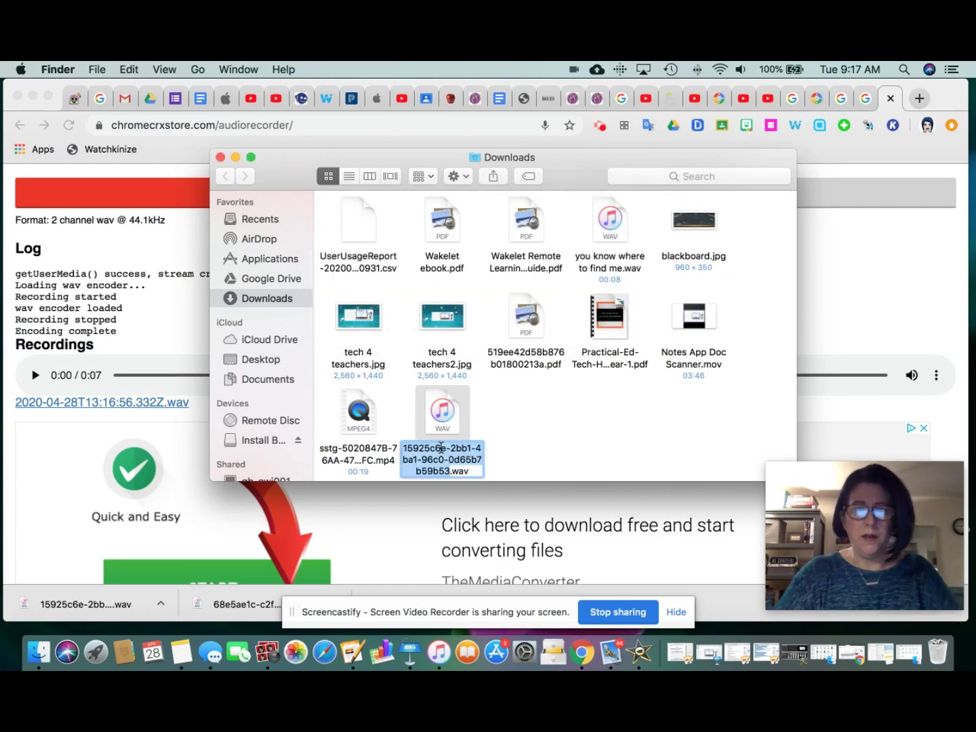
type("question")
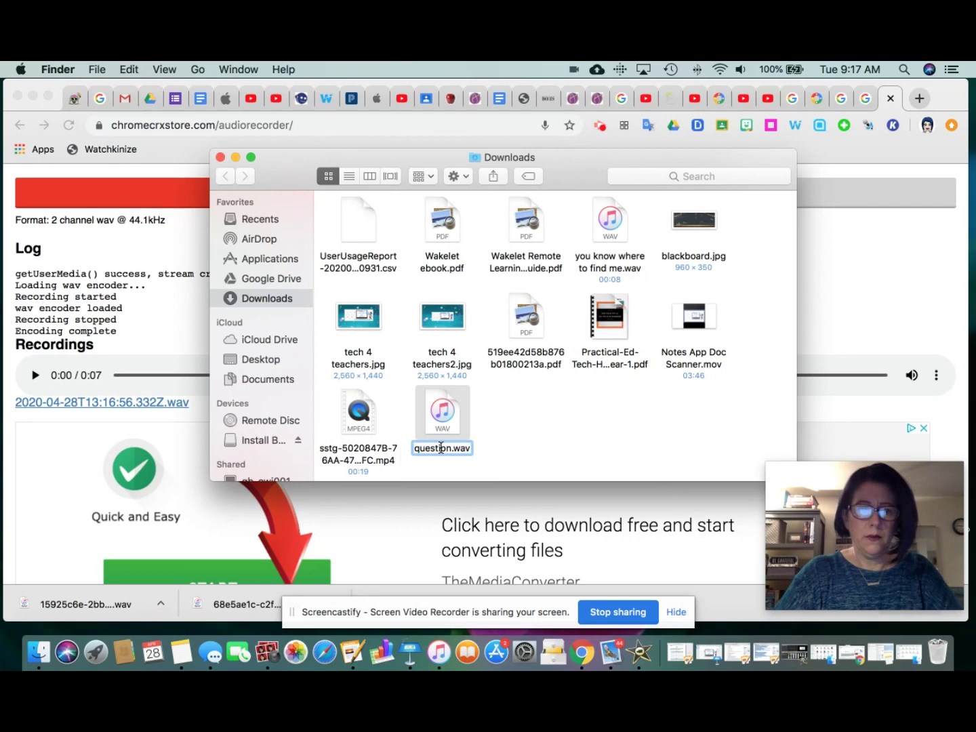
type("1a")
key("Return")
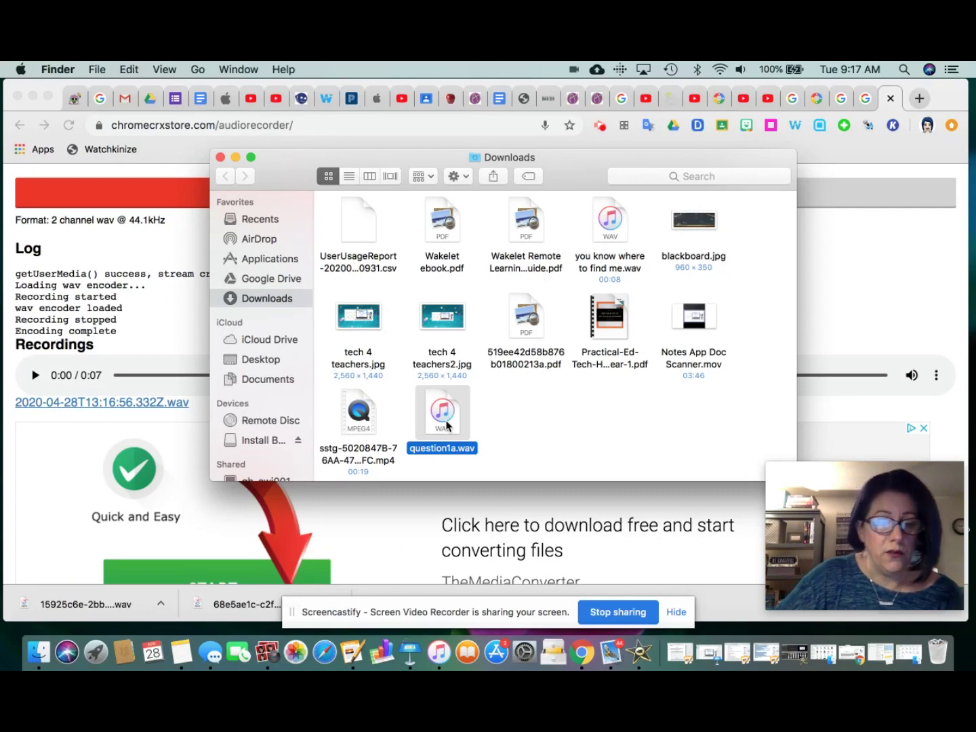
key("super+c")
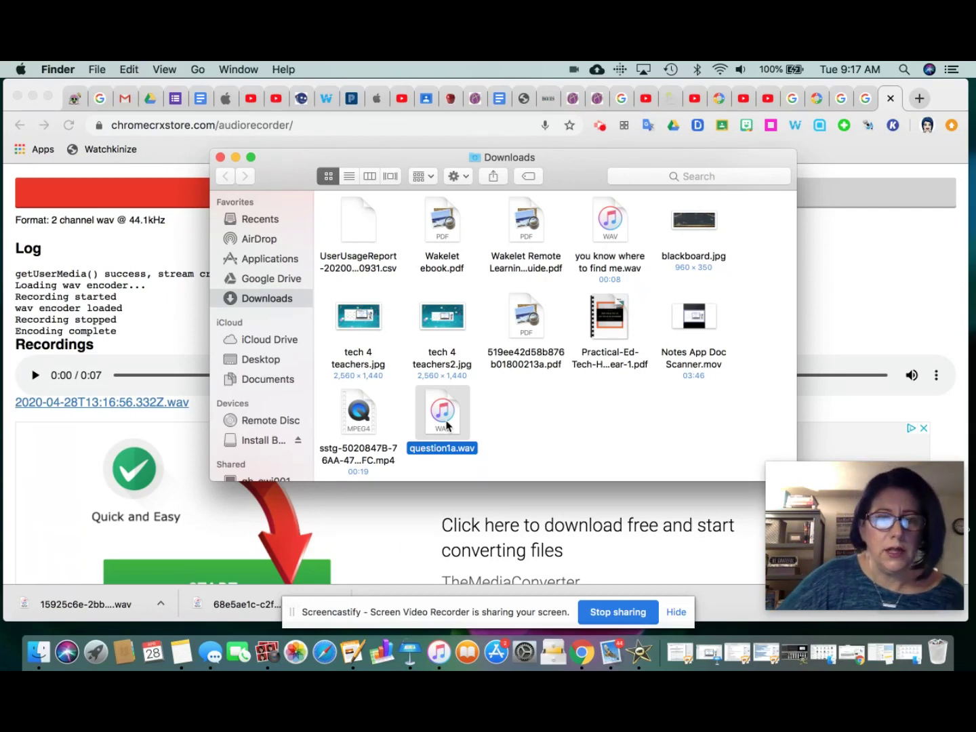
- Put question1a.wav into the Google Drive audio folder, then minimize the Finder window
left_click(260, 281)
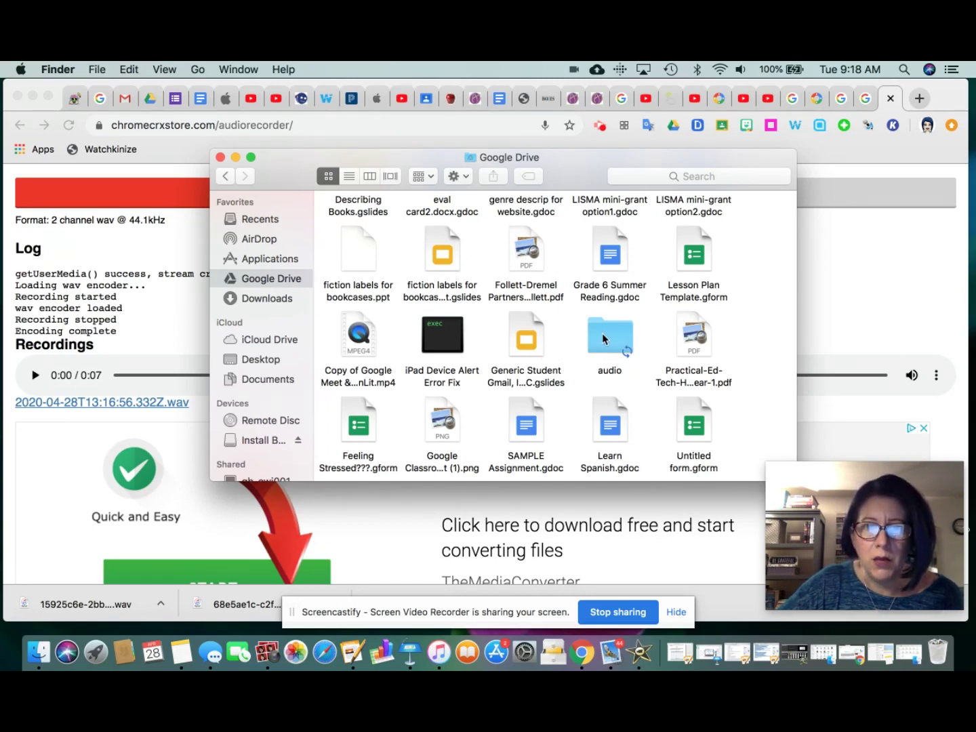
left_click(603, 335)
double_click(602, 334)
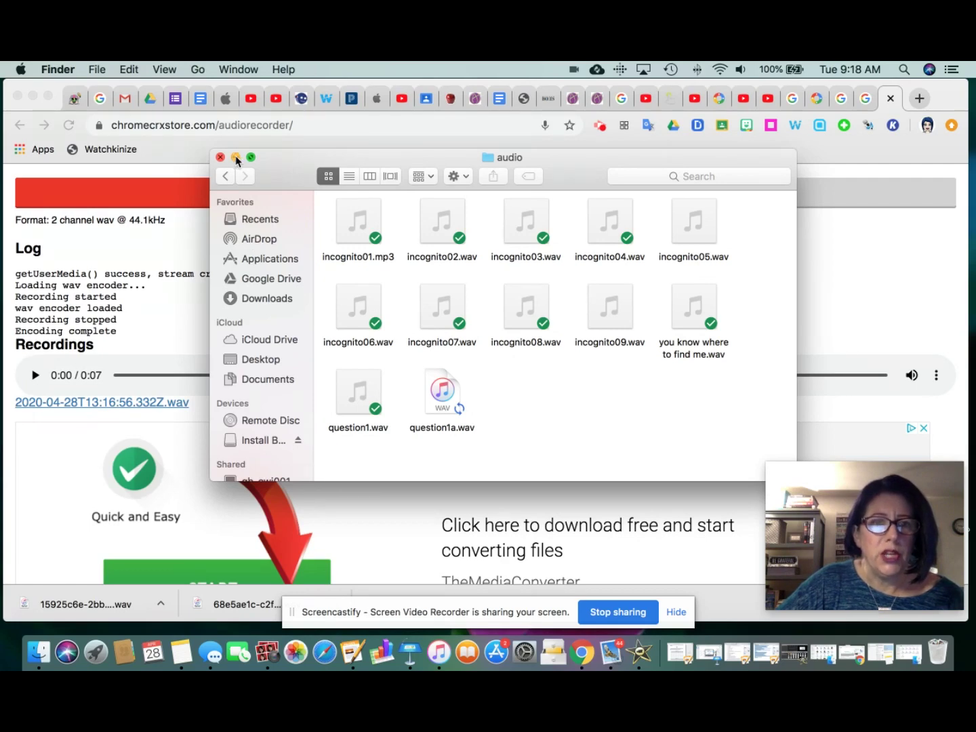
left_click(236, 157)
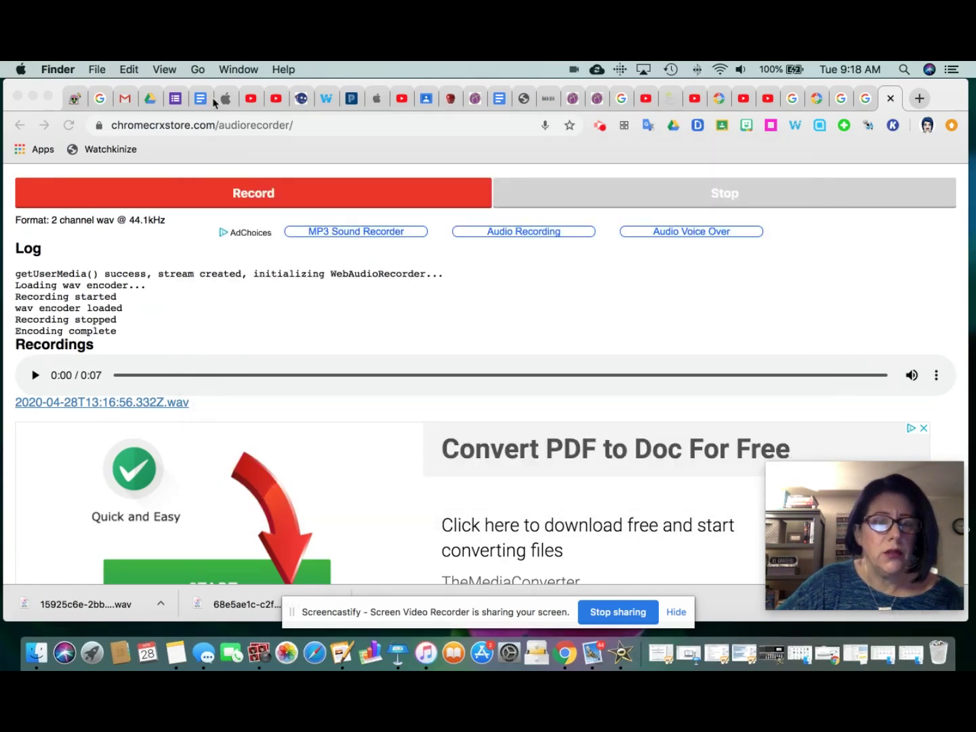
- Open the audio folder in Google Drive's My Drive in the browser
left_click(150, 103)
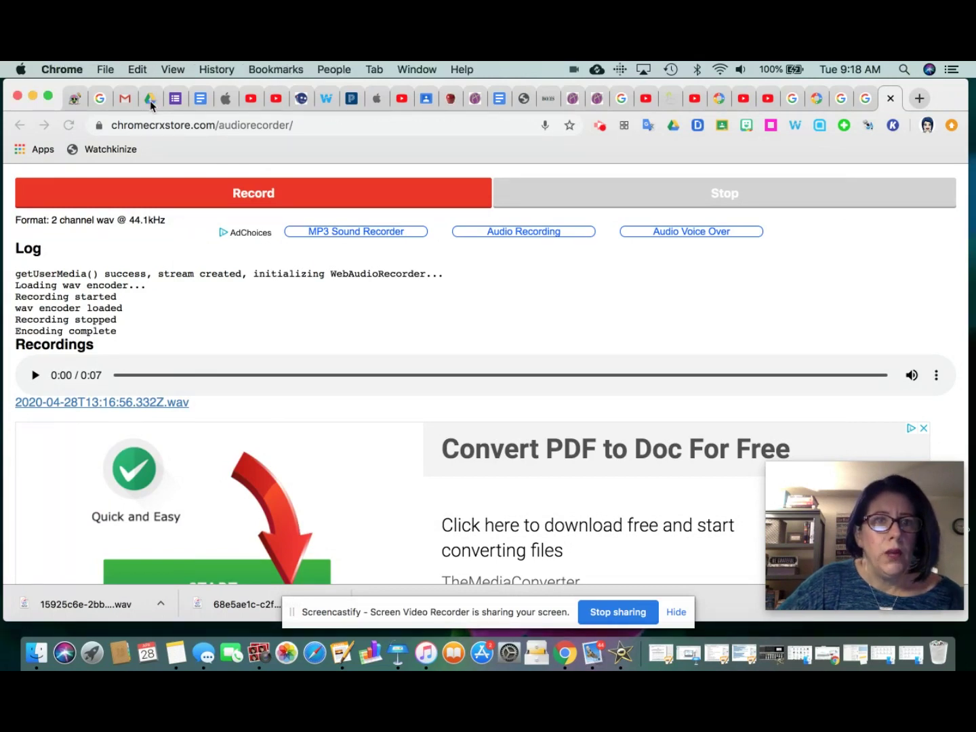
left_click(150, 100)
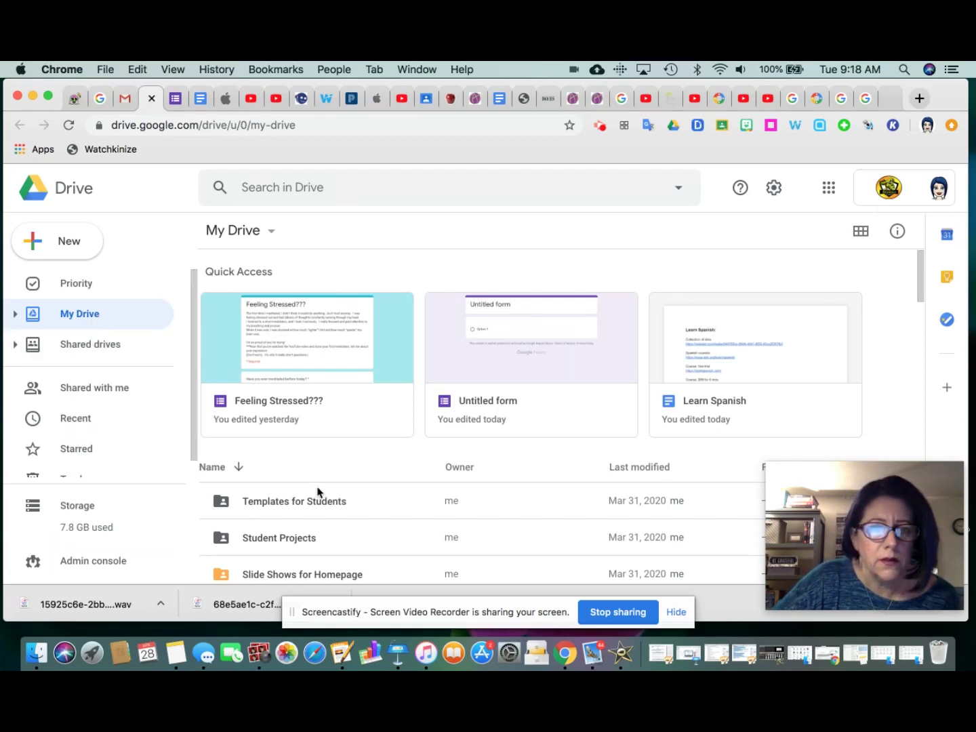
scroll(311, 533, "down", 15)
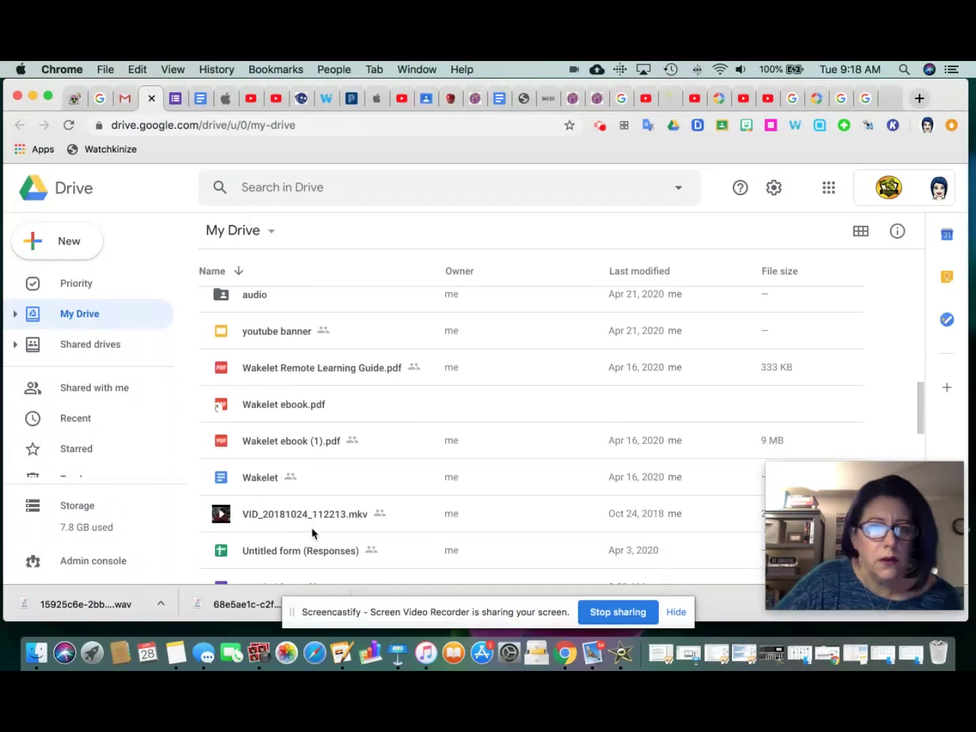
scroll(312, 533, "down", 2)
scroll(312, 532, "up", 3)
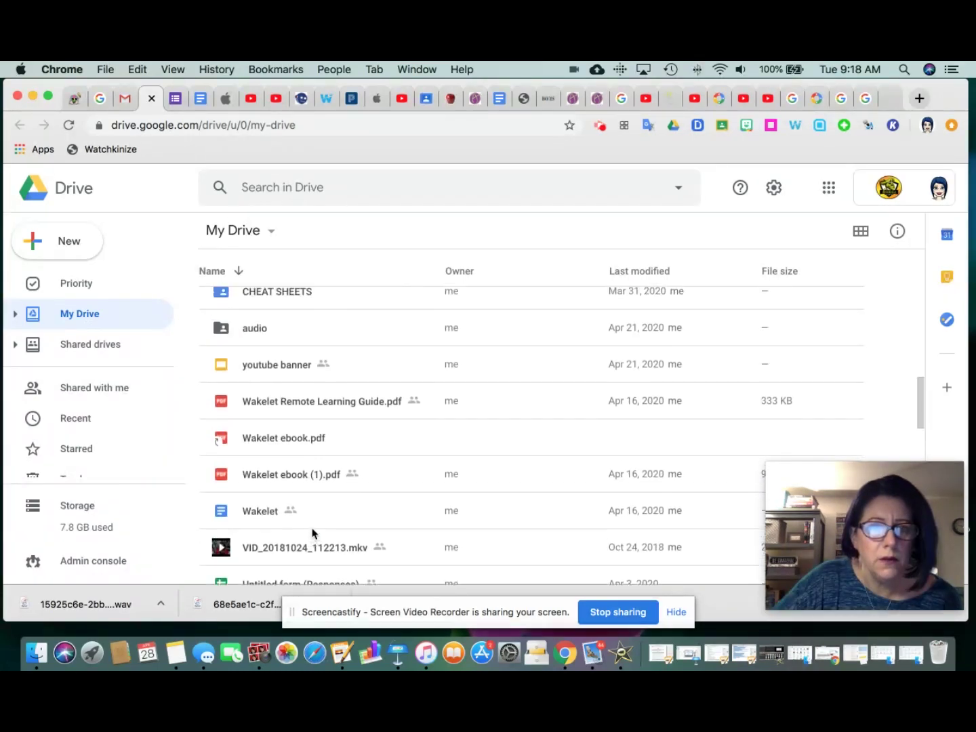
double_click(254, 329)
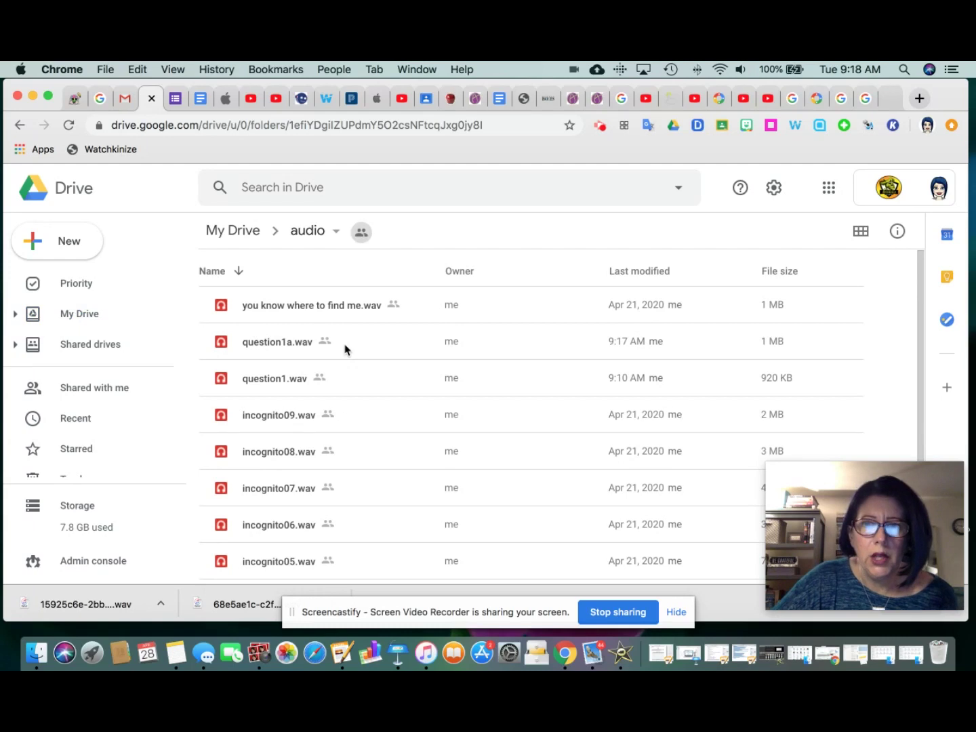
- Turn on link sharing for question1a.wav and select its shareable link
left_click(382, 353)
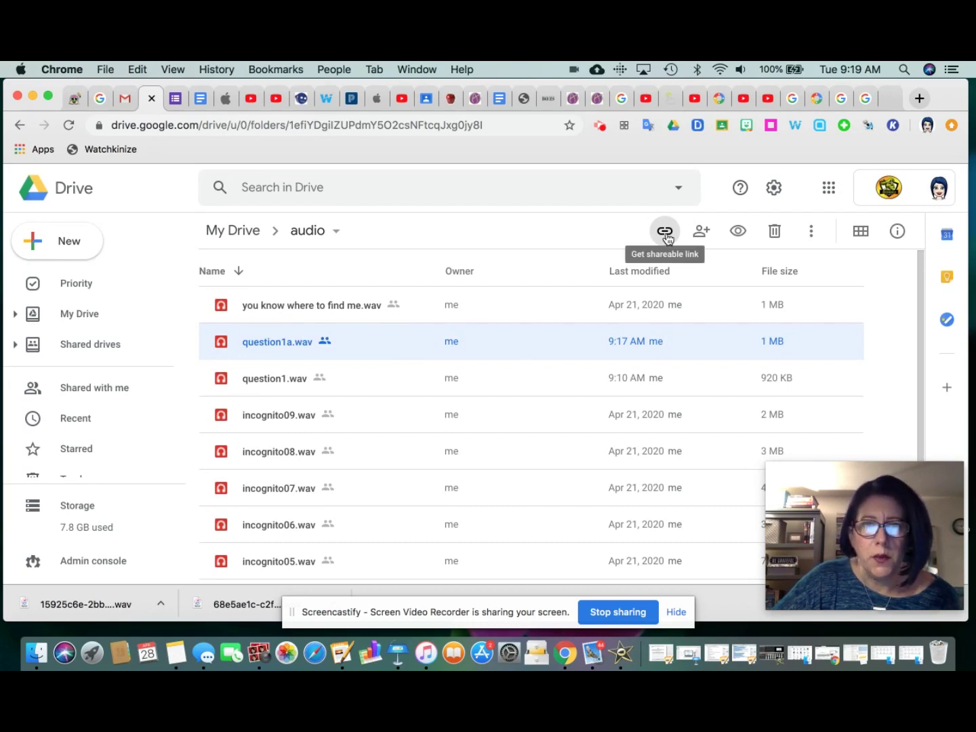
left_click(664, 233)
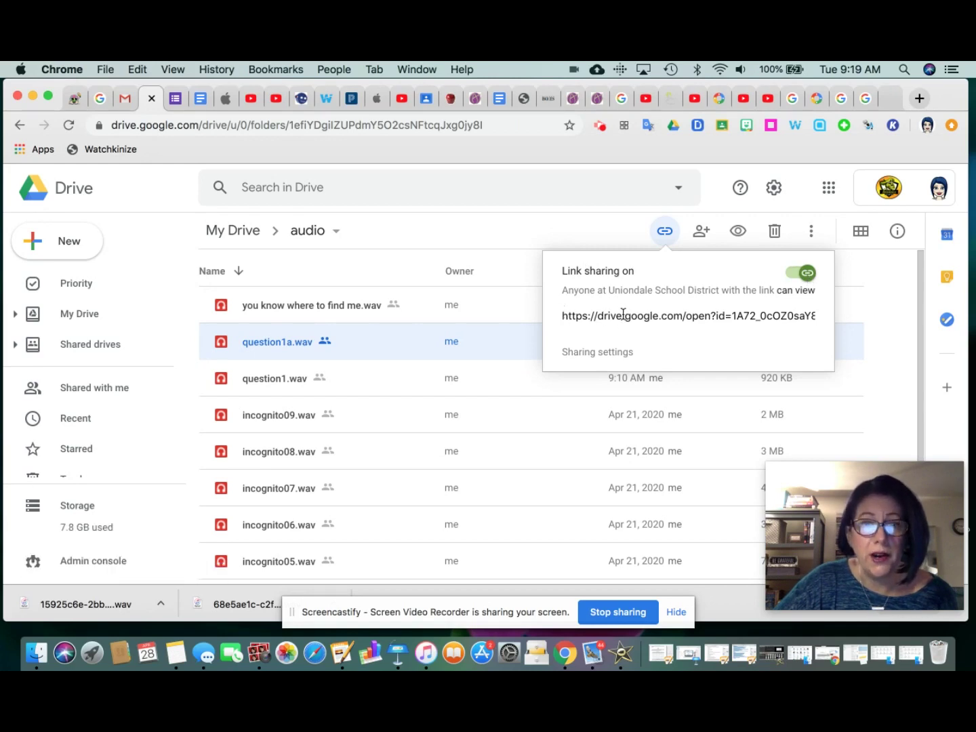
left_click(723, 318)
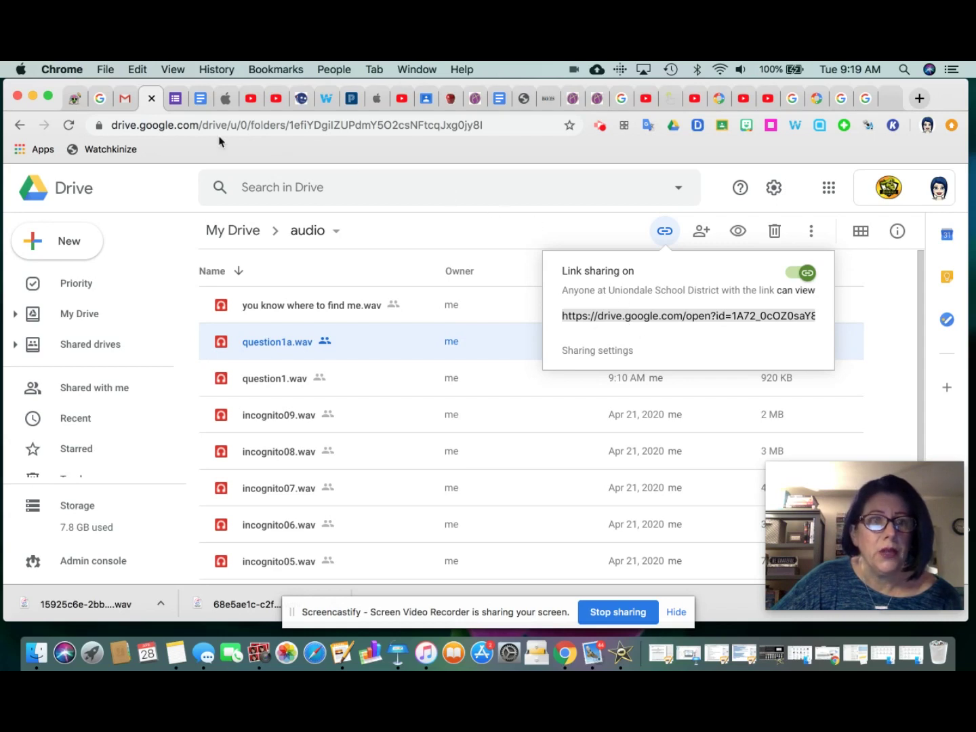
- Title the untitled form 'Quiz'
left_click(176, 99)
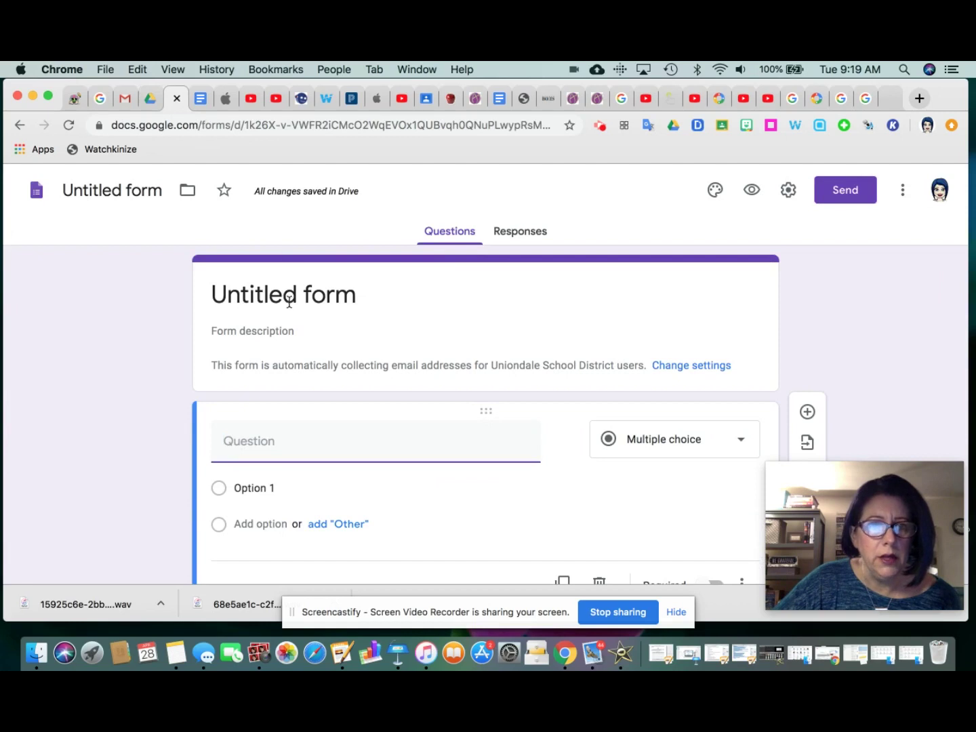
left_click(280, 296)
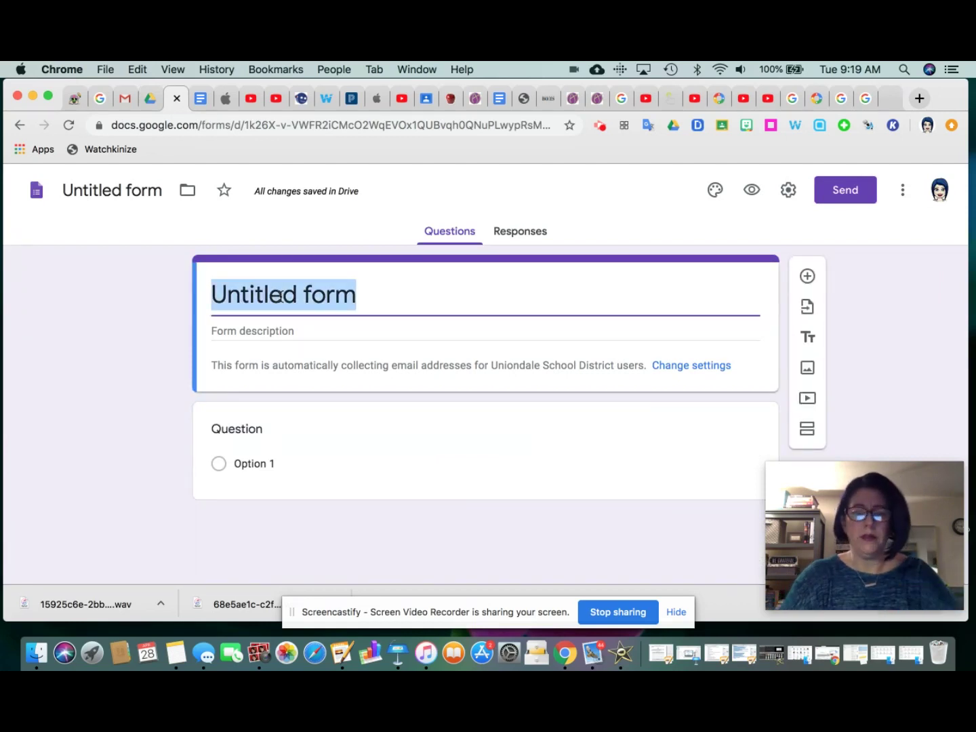
type("Qui")
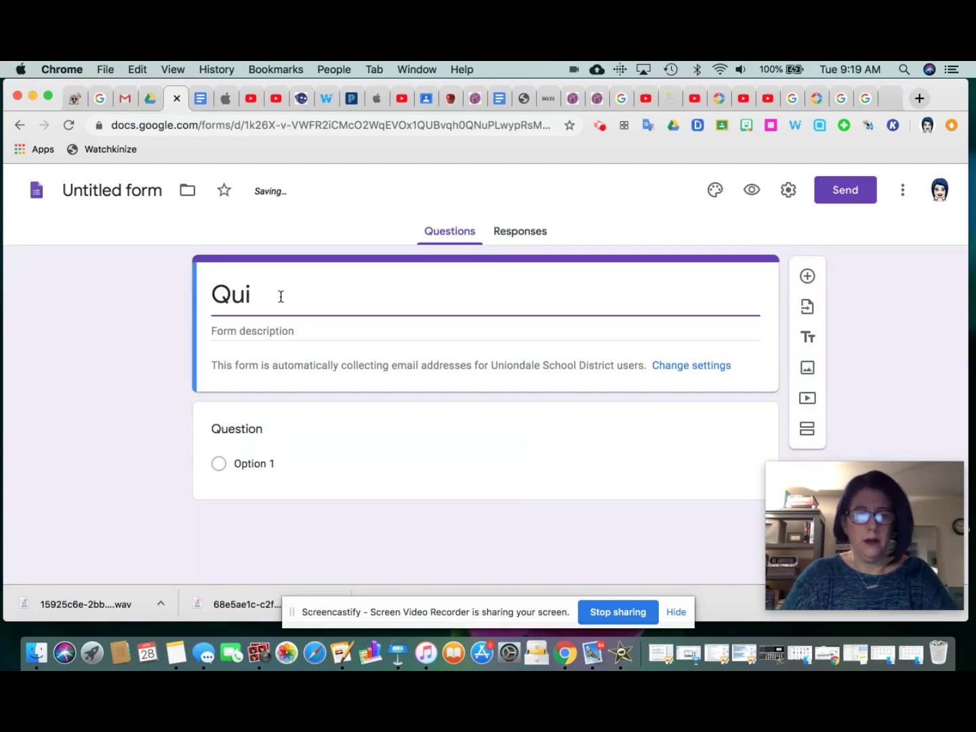
type("z")
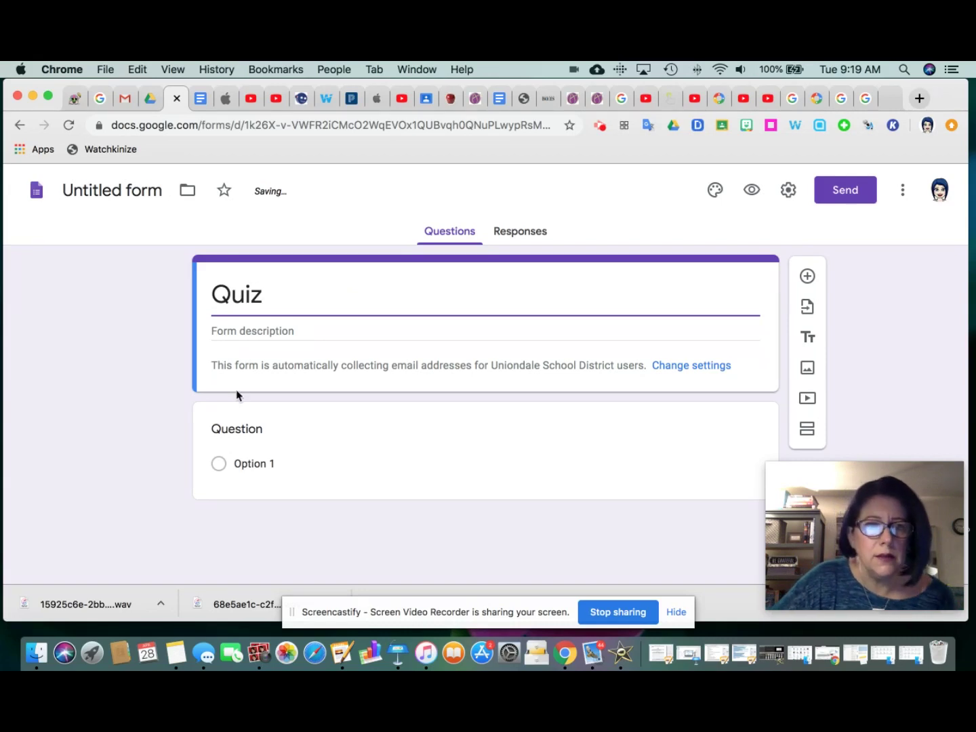
- Write the first question 'How are you feeling today?' and paste the recording's Drive link
left_click(254, 436)
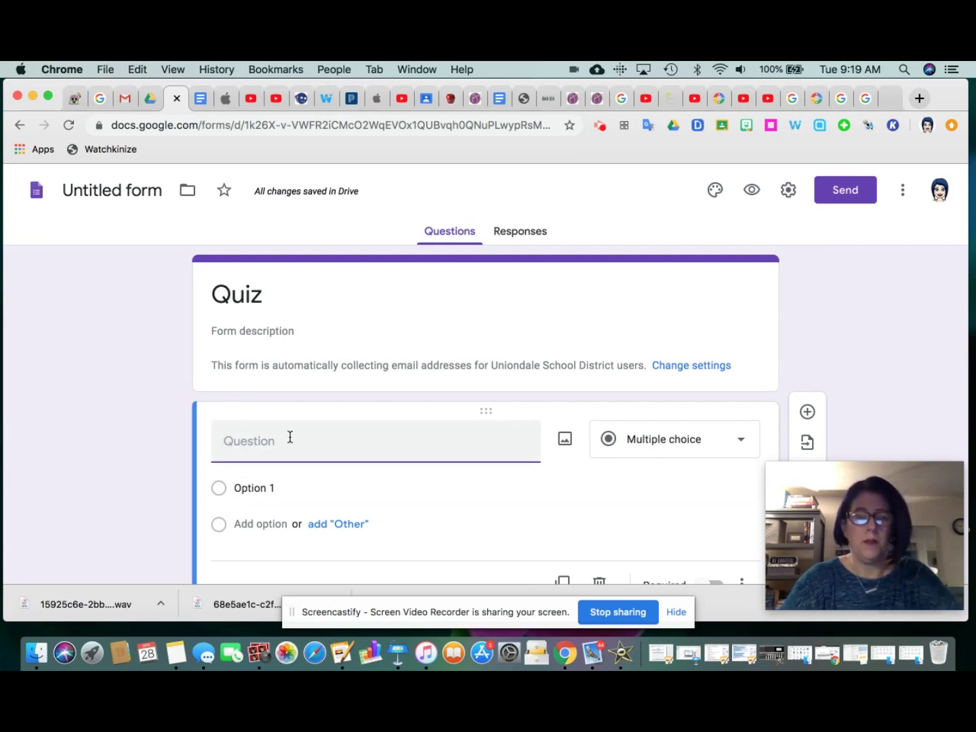
type("How ")
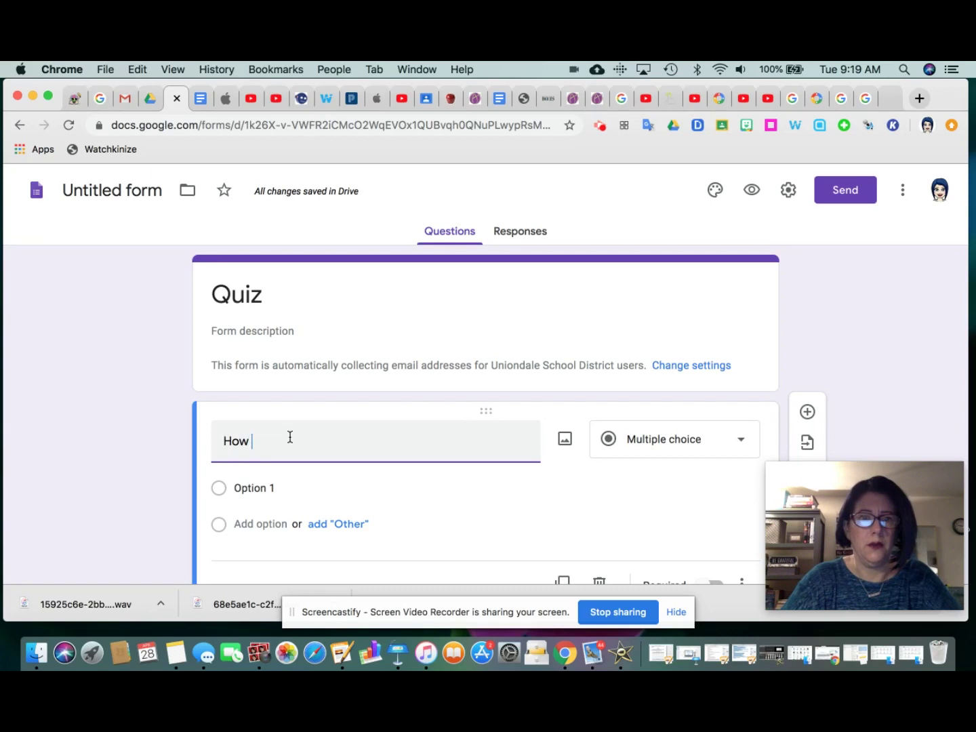
type("are you feel")
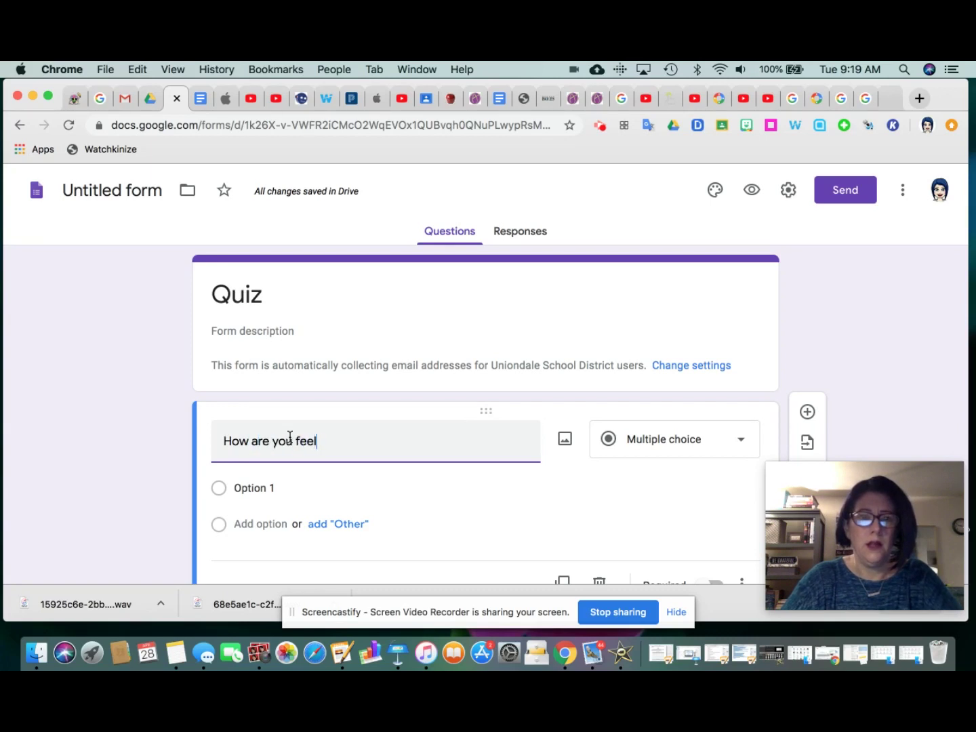
type("ing today")
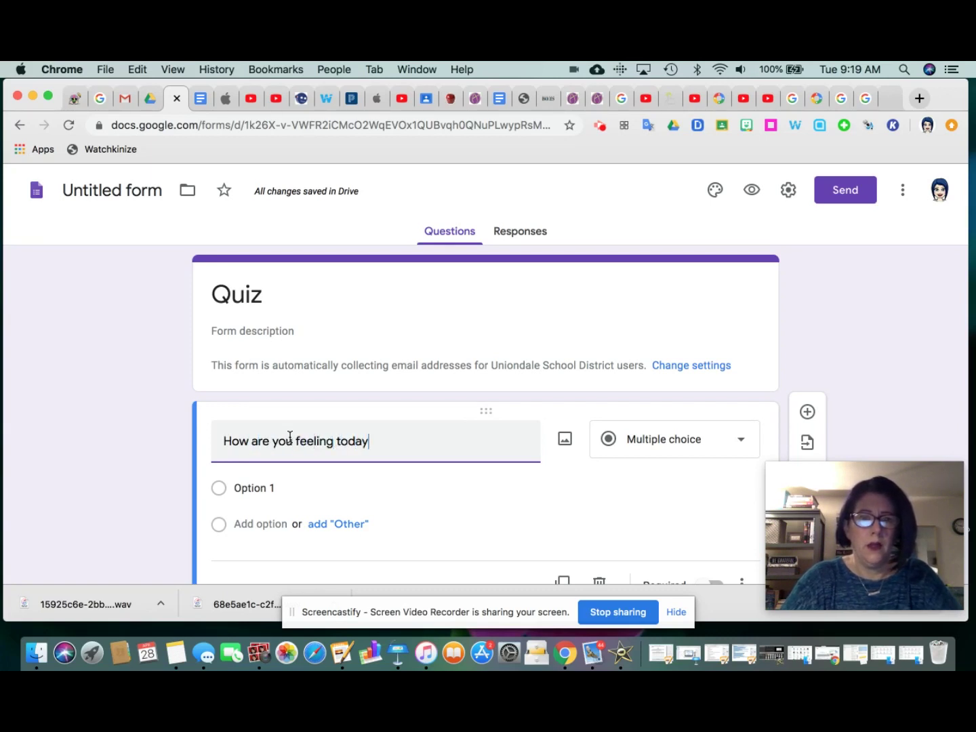
type(":")
key("BackSpace")
type("?")
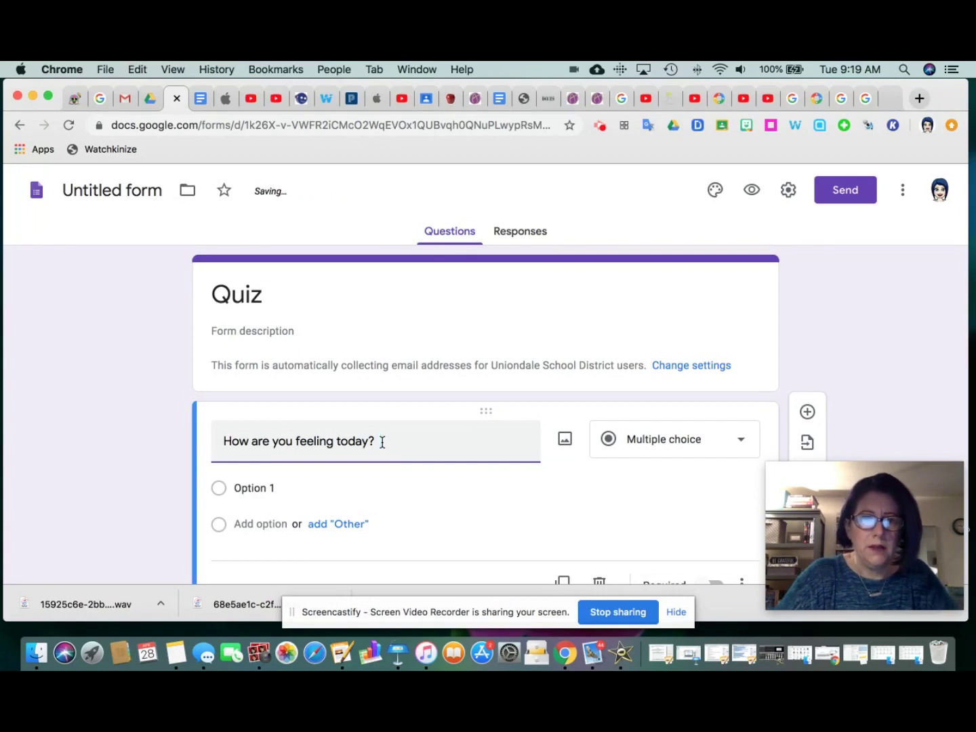
key("super+v")
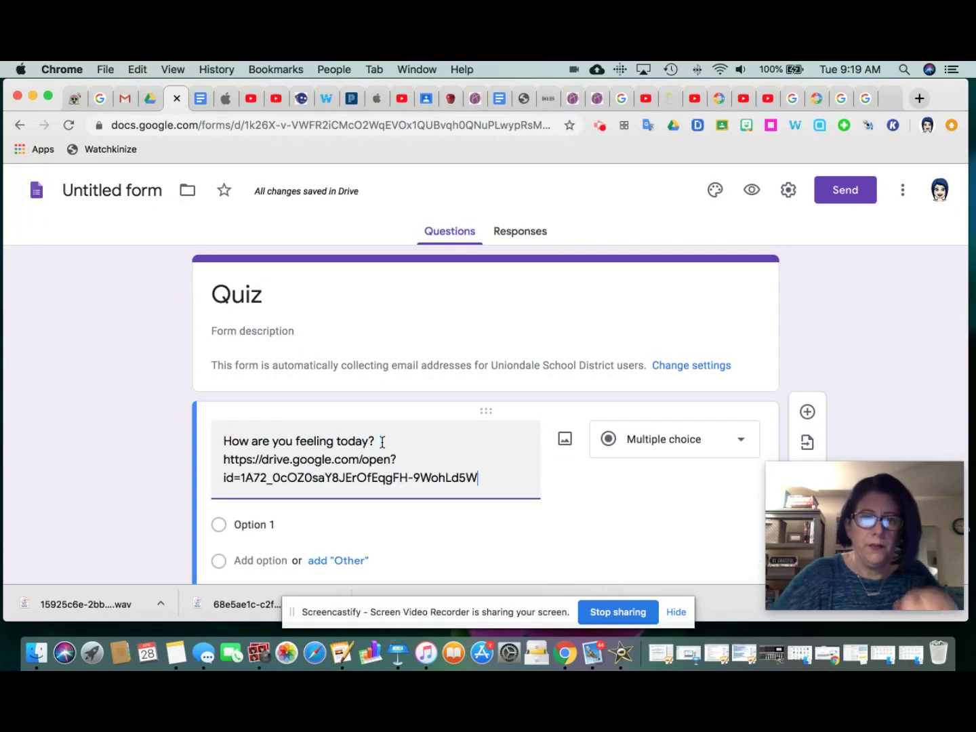
- Preview the Quiz form and follow the question's link to question1a.wav in Drive
left_click(751, 195)
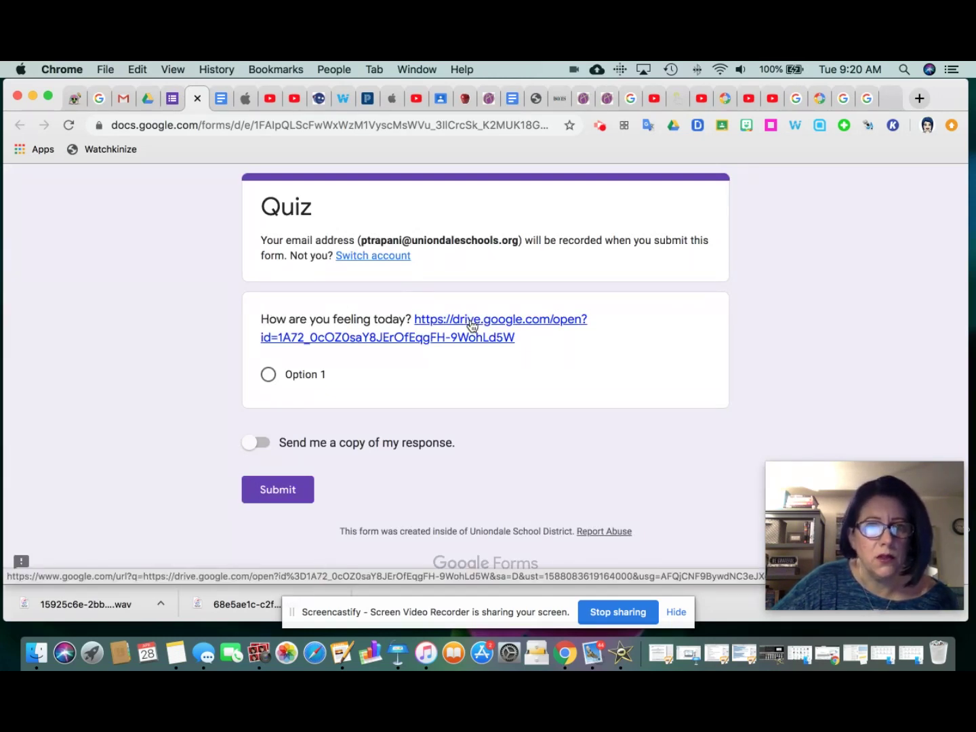
left_click(472, 326)
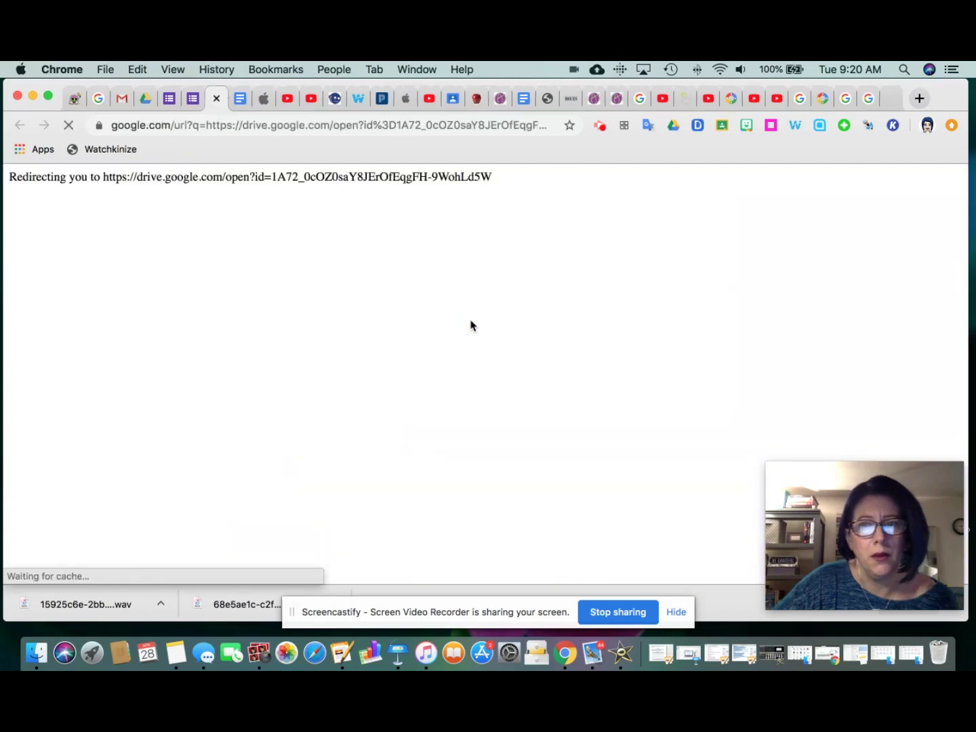